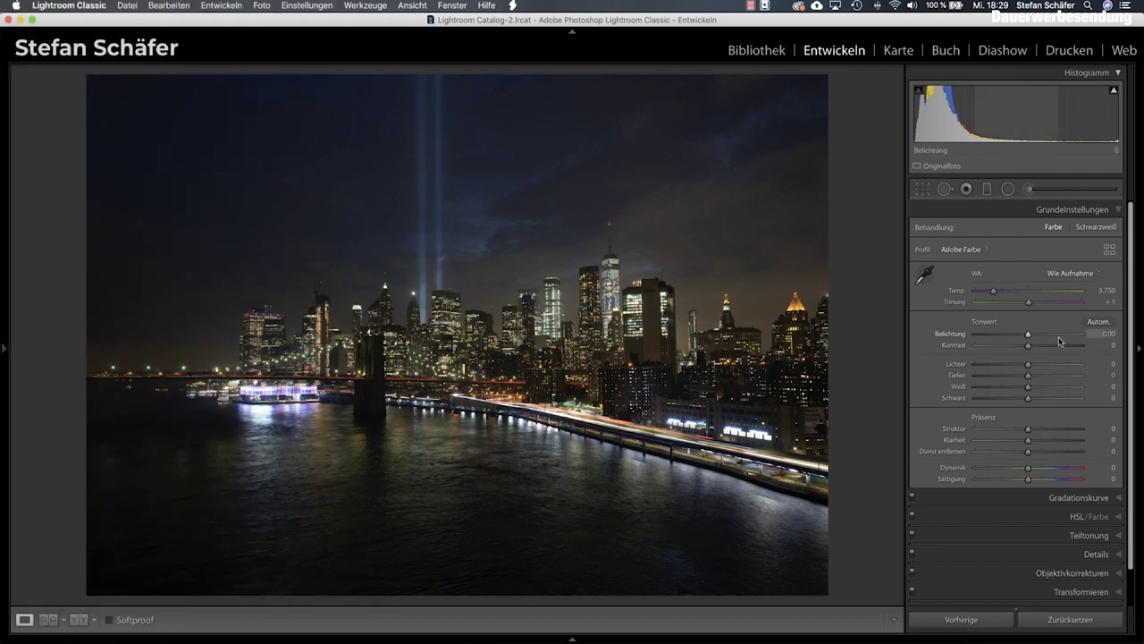
# Set Exposure to +1.00 and Shadows to +100, then view the skyline at 1:1
pyautogui.moveTo(1029, 336); pyautogui.dragTo(1040, 335)
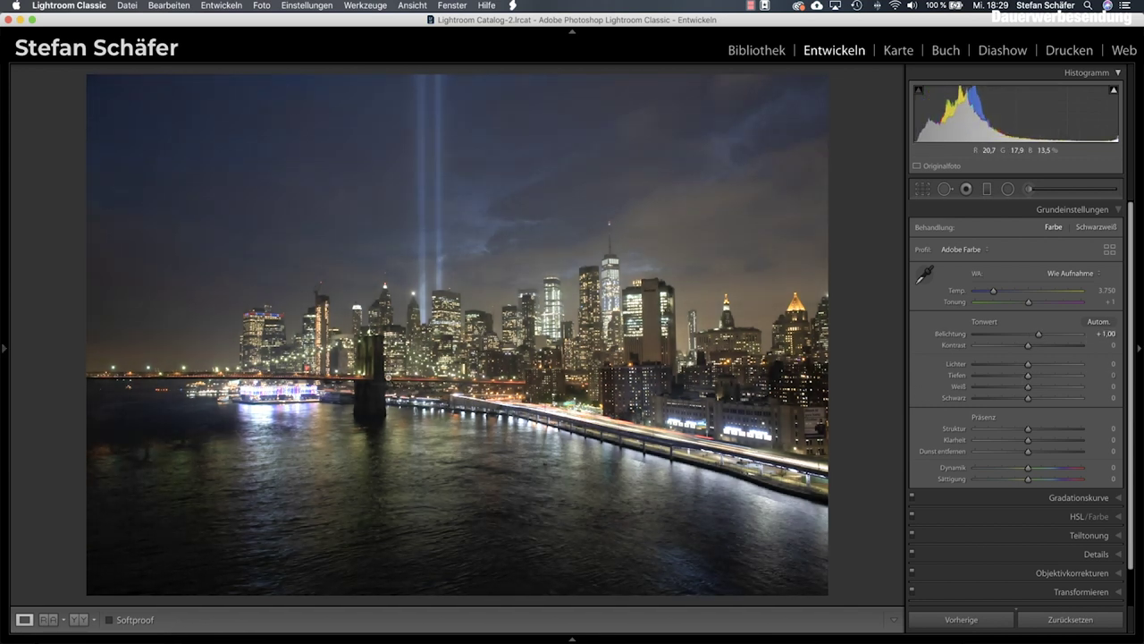
pyautogui.moveTo(1027, 376); pyautogui.dragTo(1080, 377)
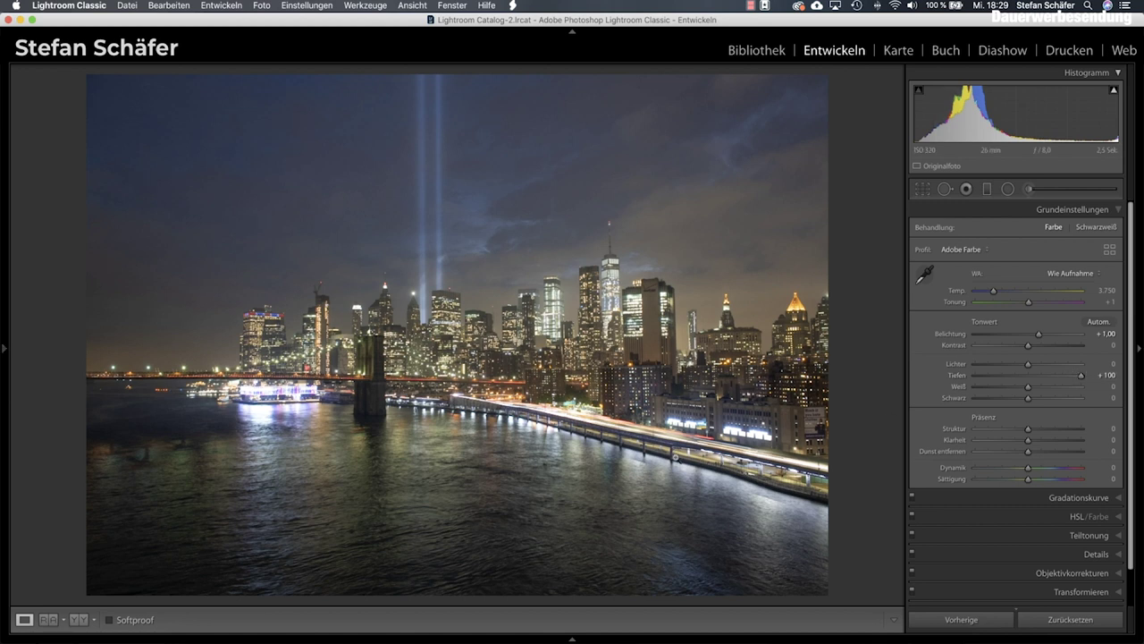
pyautogui.click(606, 396)
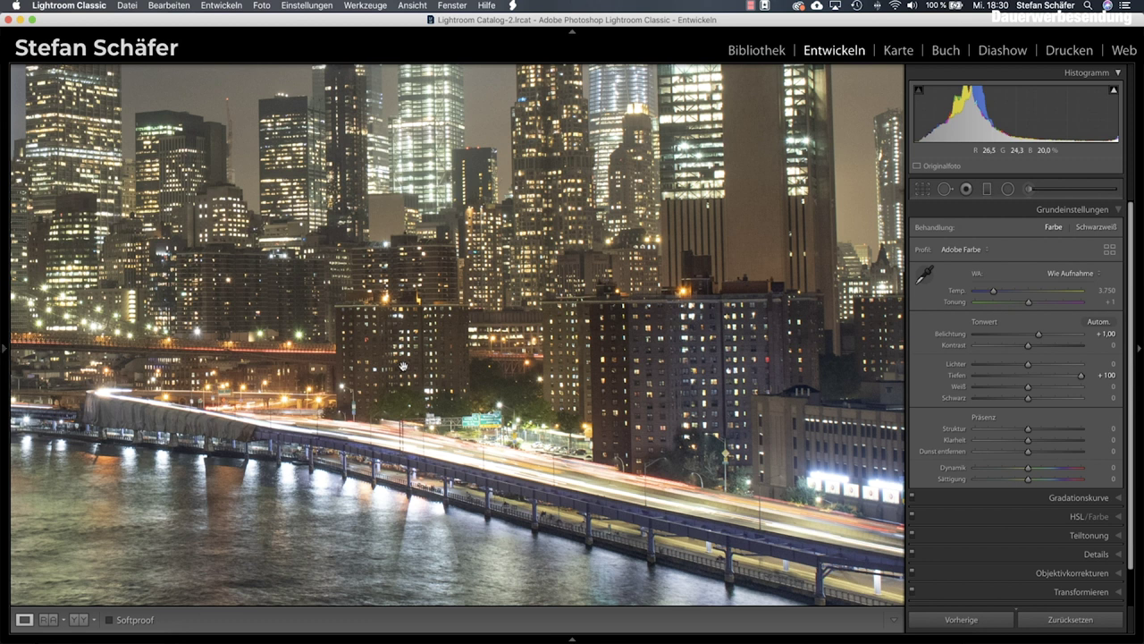
# Apply Upright Auto in Transform to straighten the skyline's perspective
pyautogui.click(404, 366)
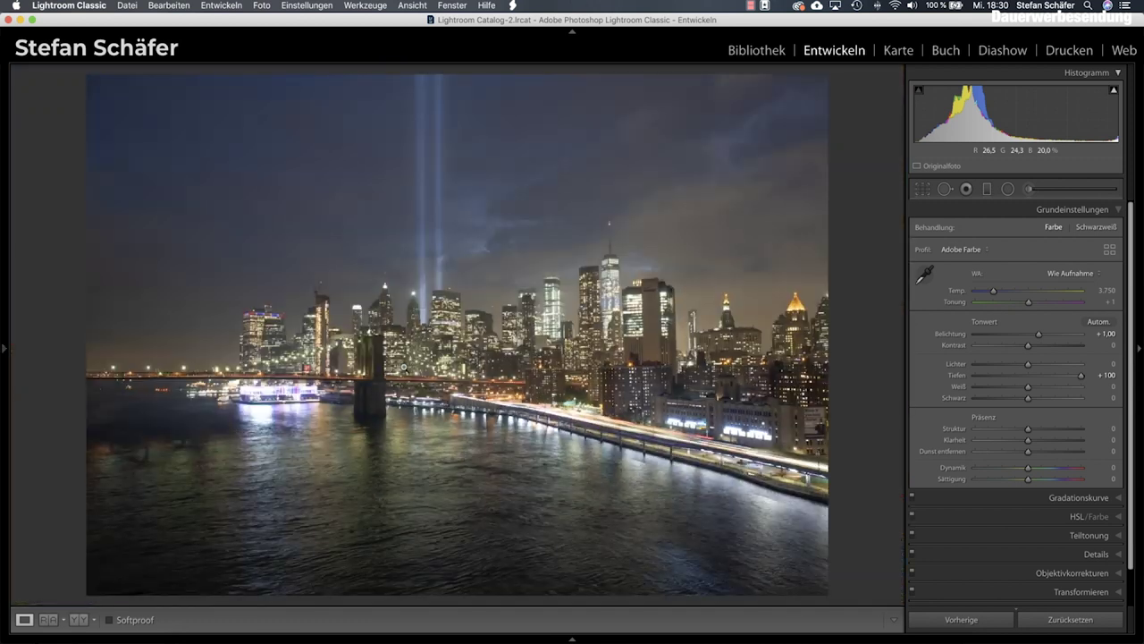
pyautogui.click(1063, 592)
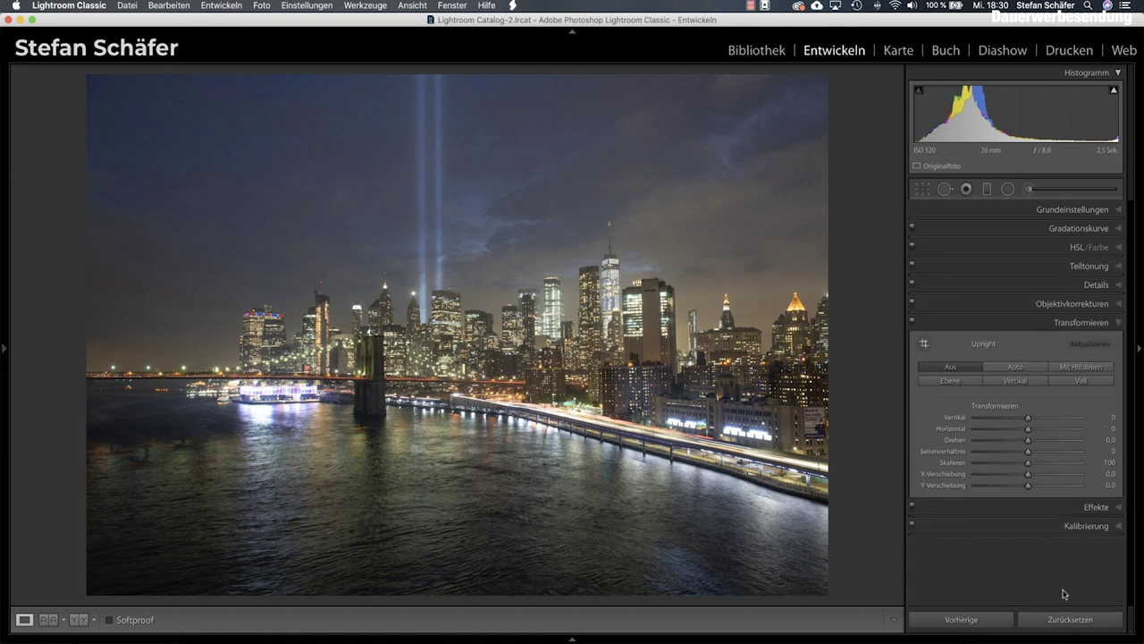
pyautogui.click(1013, 366)
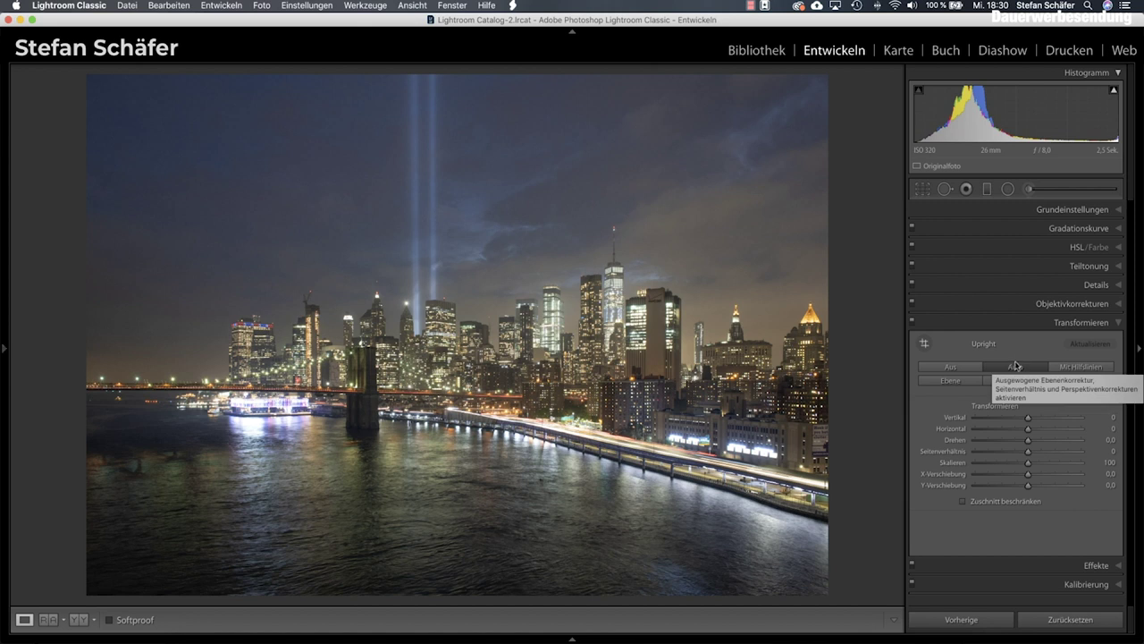
# Enable lens profile and chromatic aberration corrections, then check the skyline's noise at 1:1
pyautogui.click(1051, 305)
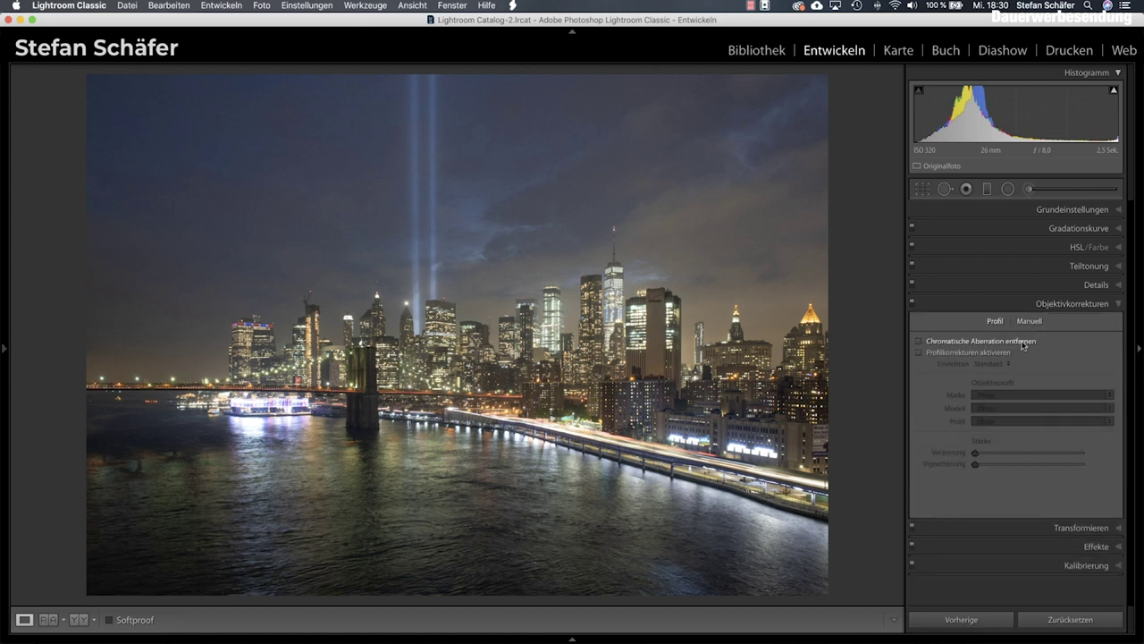
pyautogui.click(968, 352)
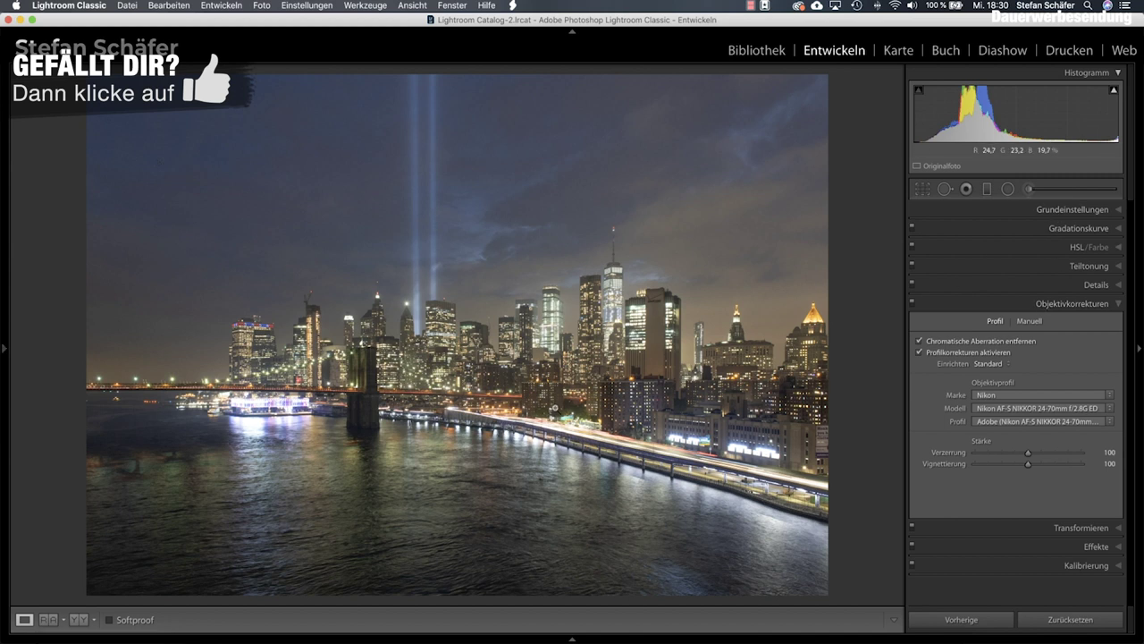
pyautogui.click(554, 407)
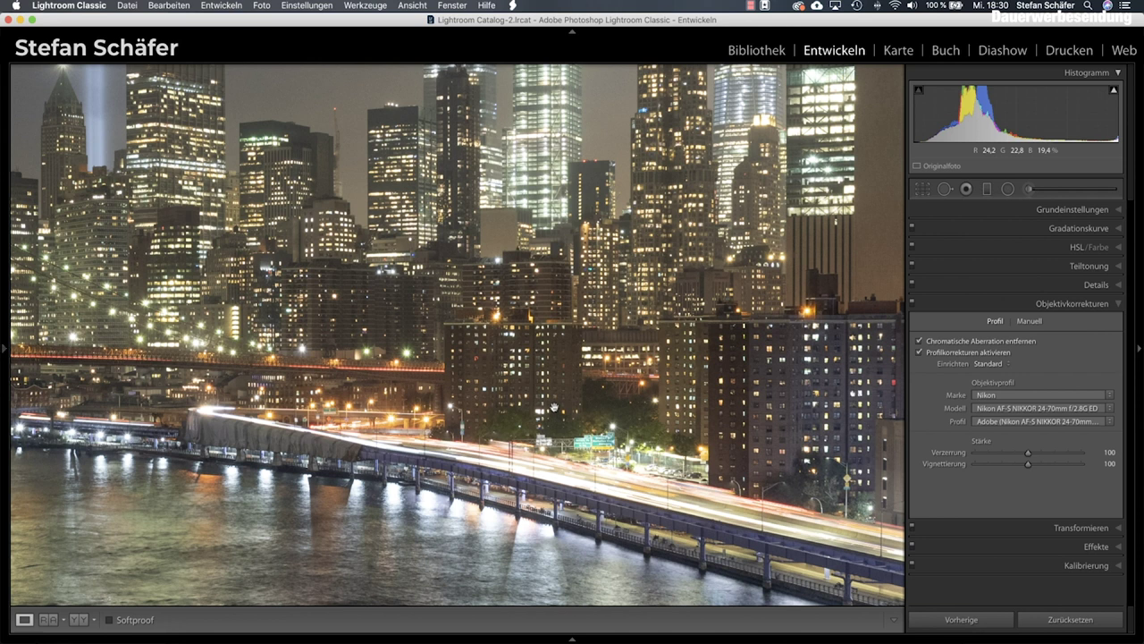
pyautogui.click(494, 370)
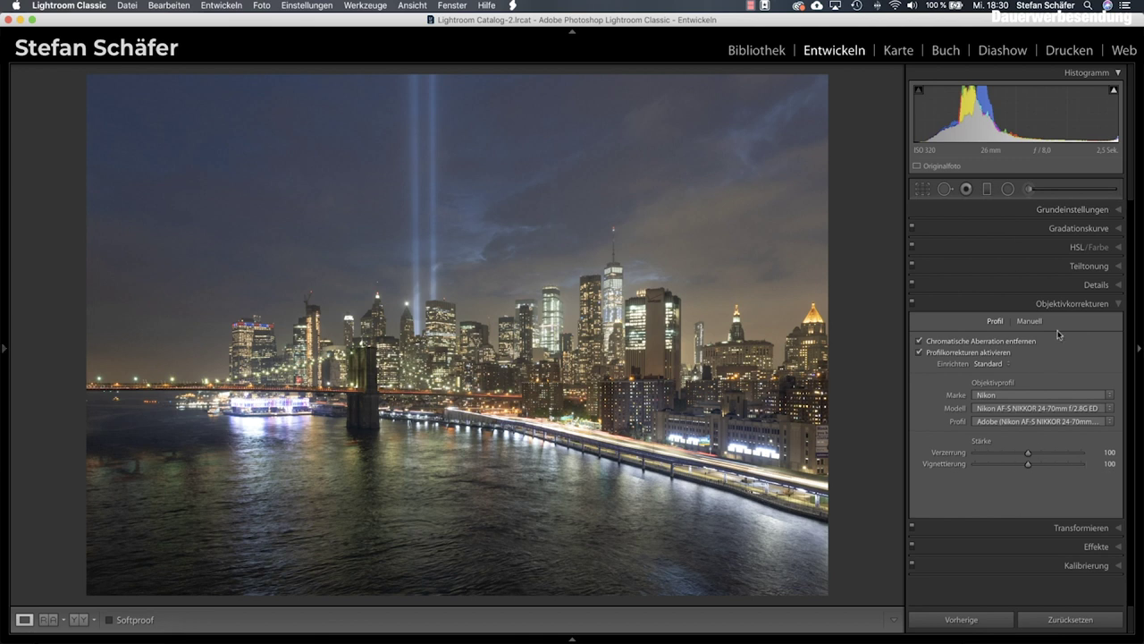
pyautogui.click(548, 394)
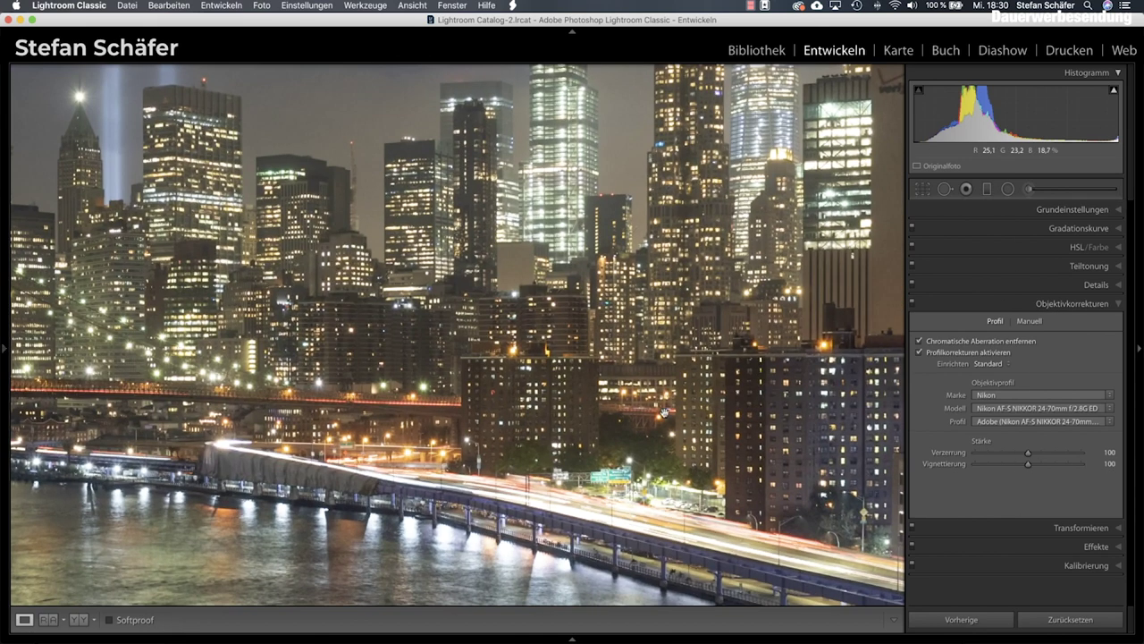
# Preview Luminance noise reduction in Details, compare it on and off, then reset Luminance to 0
pyautogui.click(1088, 286)
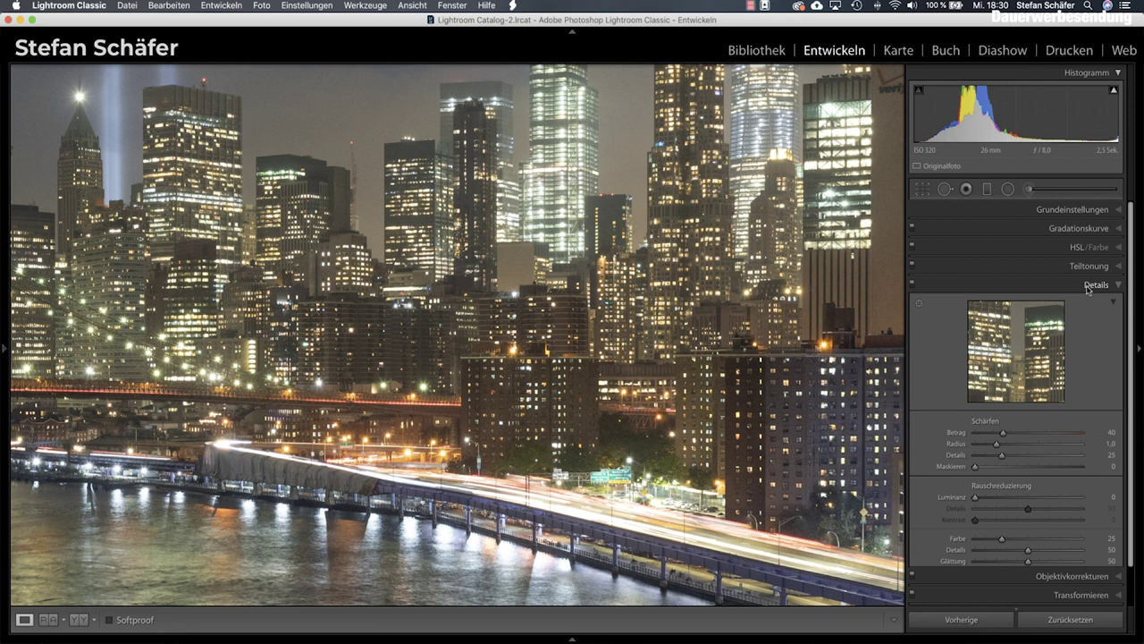
pyautogui.moveTo(975, 502); pyautogui.dragTo(1043, 501)
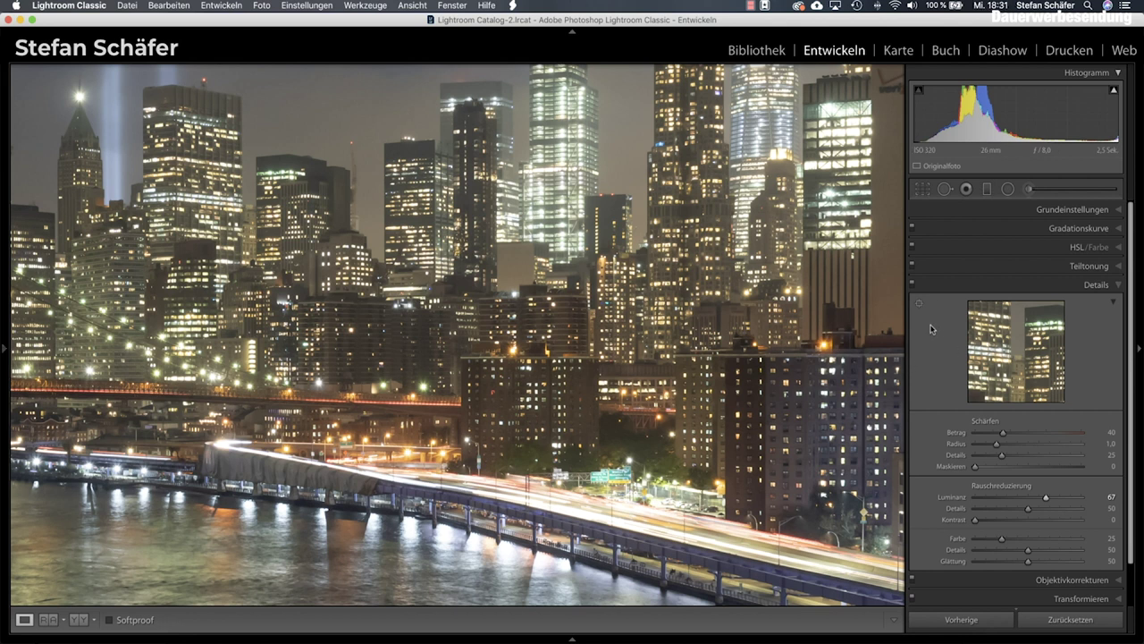
pyautogui.click(913, 285)
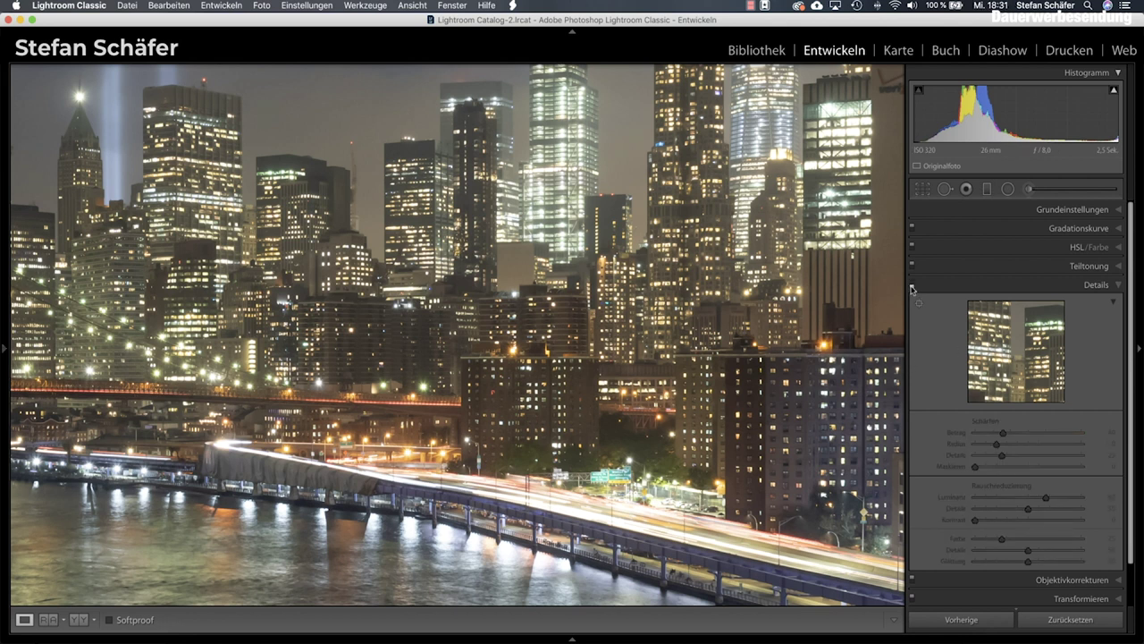
pyautogui.click(911, 287)
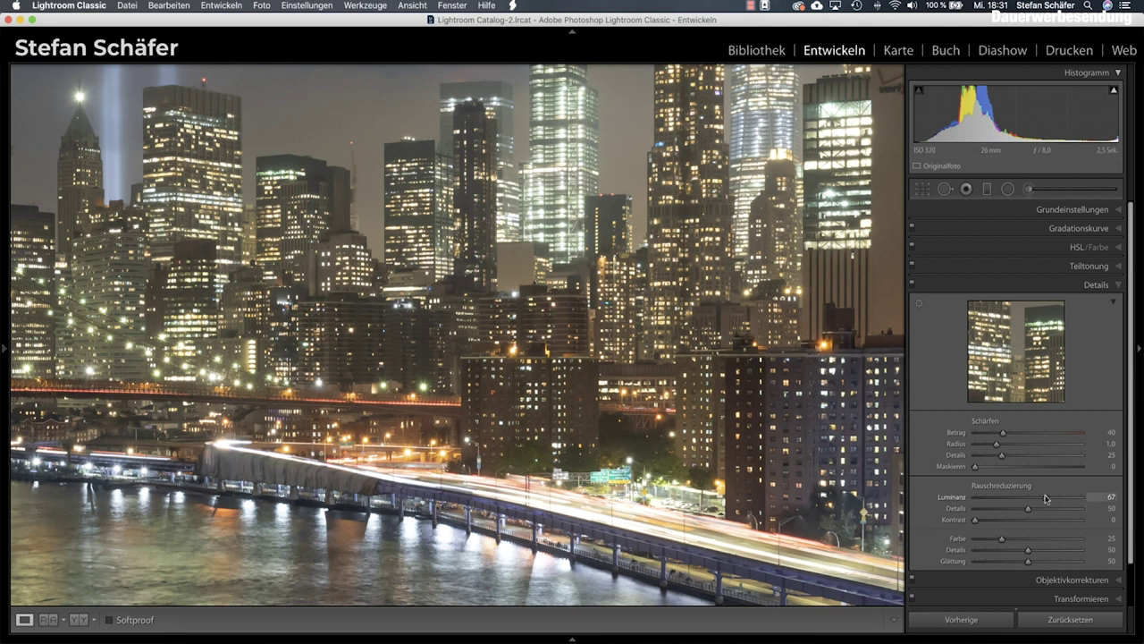
pyautogui.moveTo(1046, 498); pyautogui.dragTo(949, 500)
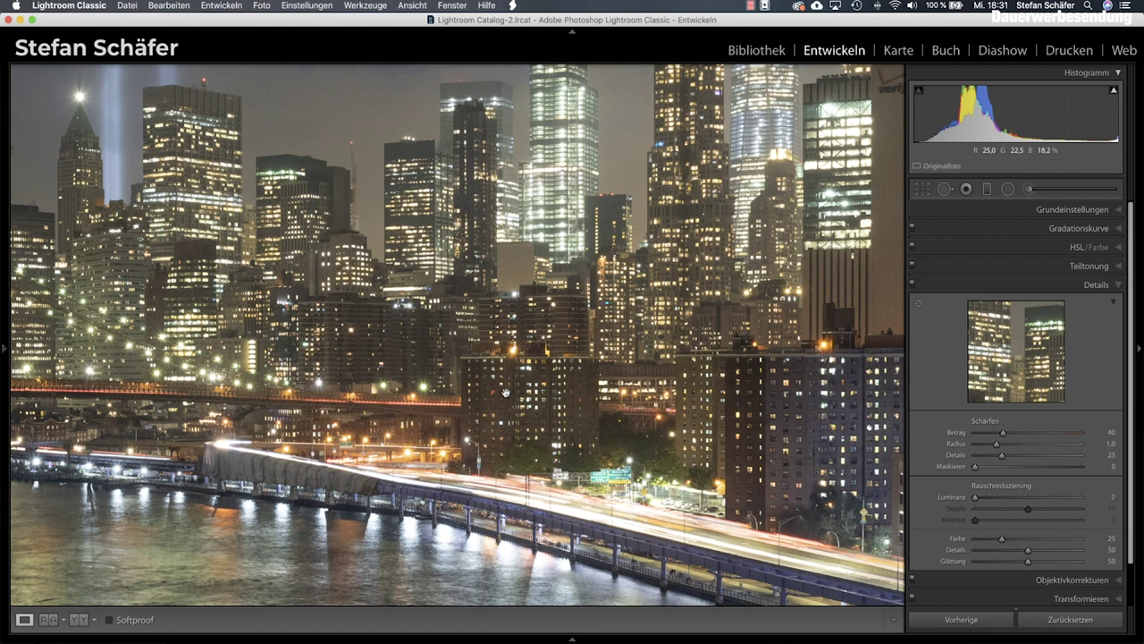
pyautogui.click(506, 393)
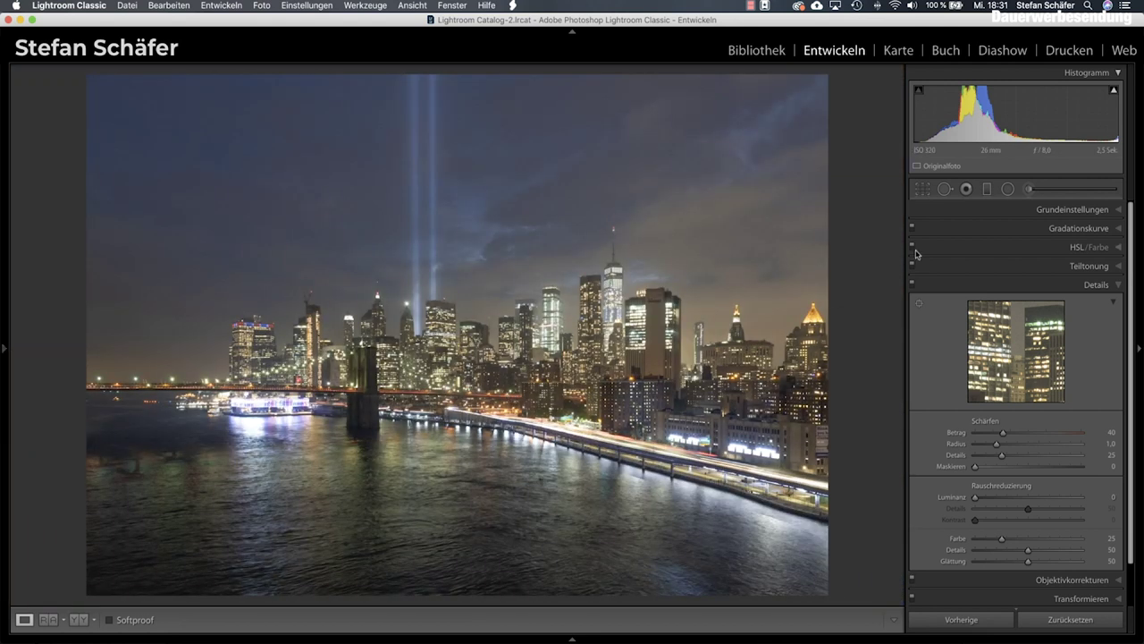
# Start an Adjustment Brush with its effect sliders reset to zero
pyautogui.click(1030, 189)
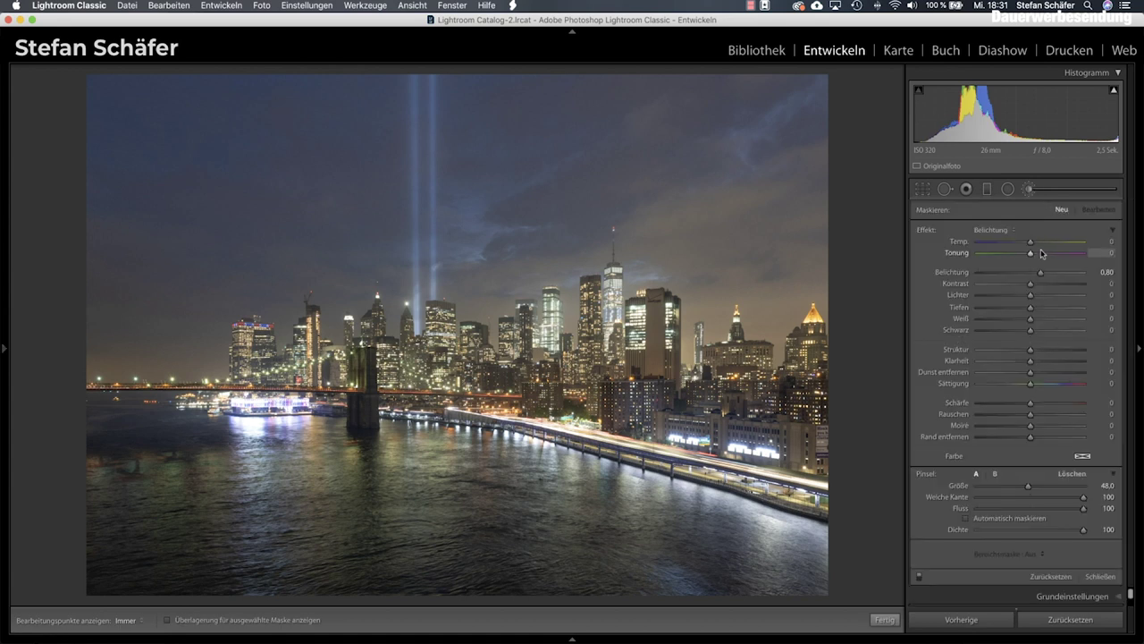
pyautogui.press('alt')
pyautogui.keyDown('alt'); pyautogui.click(940, 230); pyautogui.keyUp('alt')
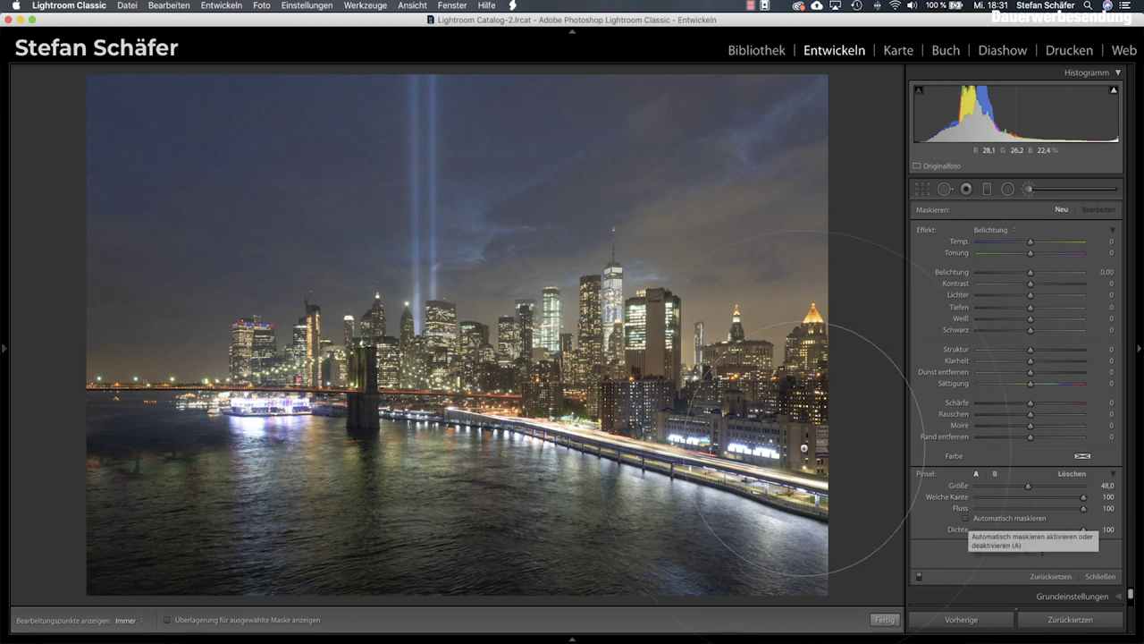
# Paint the photo while checking the red mask overlay, then set brush Noise to 100
pyautogui.press('h')
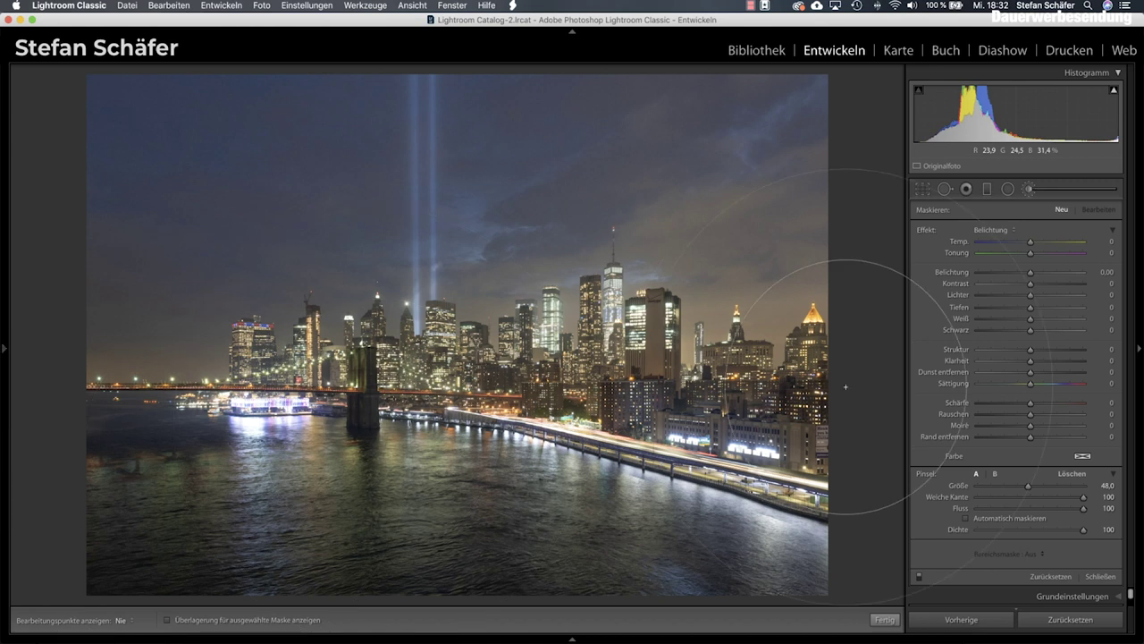
pyautogui.press('h')
pyautogui.click(168, 620)
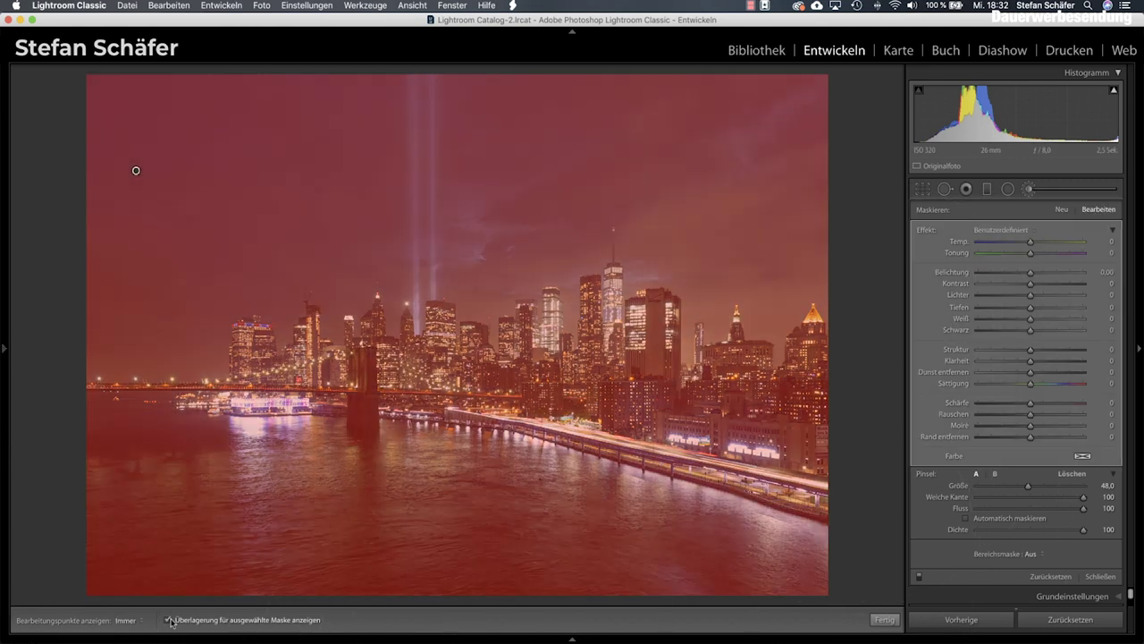
pyautogui.press('h')
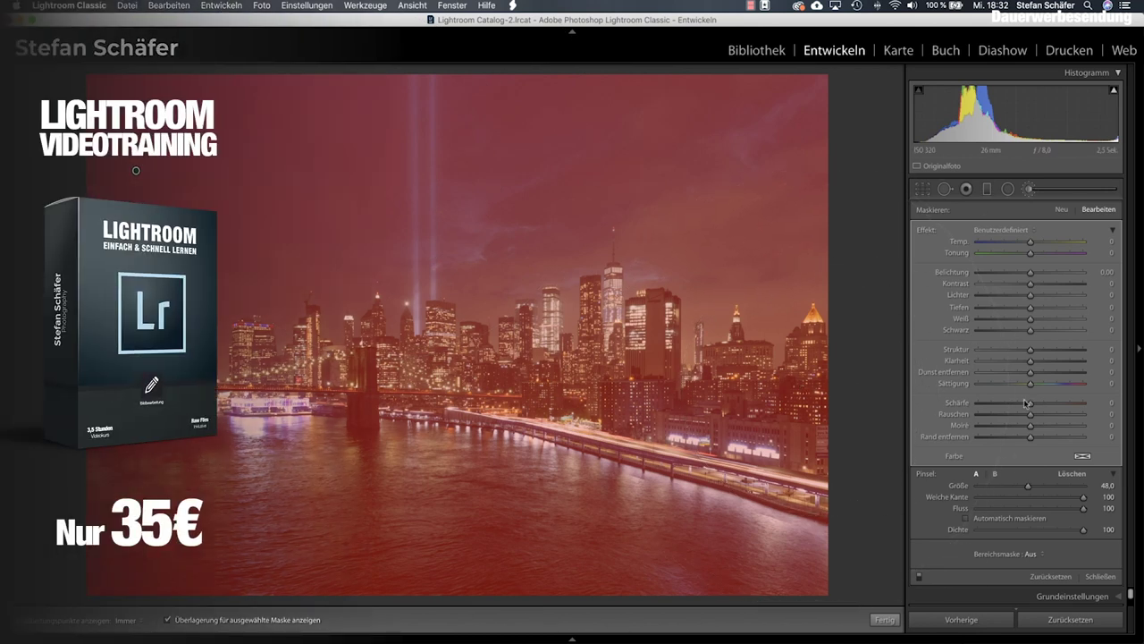
pyautogui.click(167, 620)
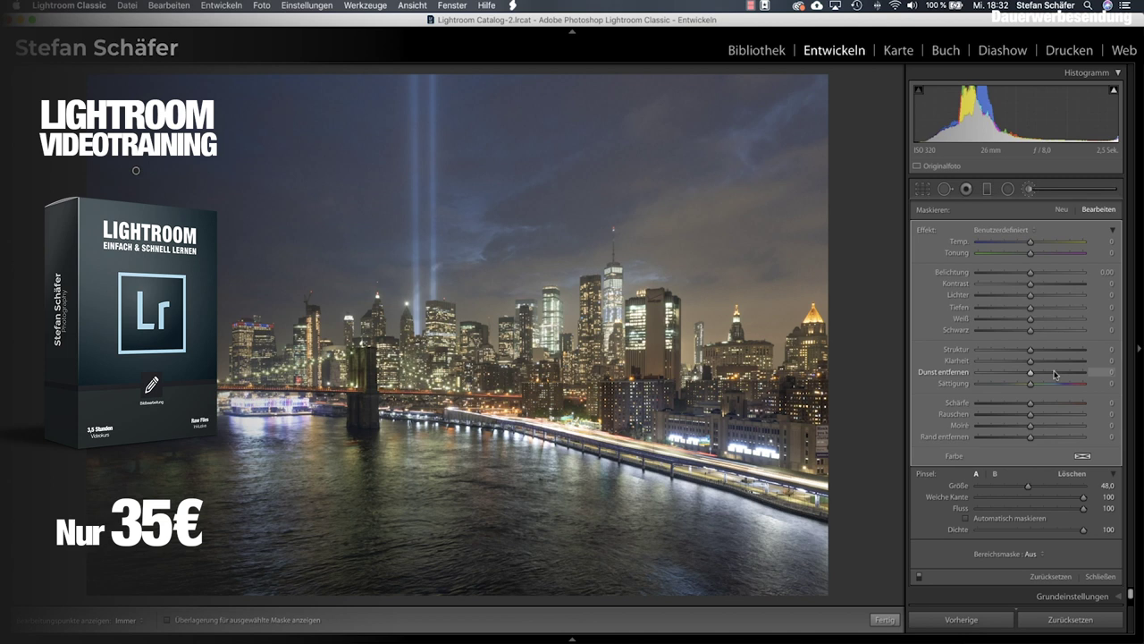
pyautogui.moveTo(1030, 416); pyautogui.dragTo(1096, 415)
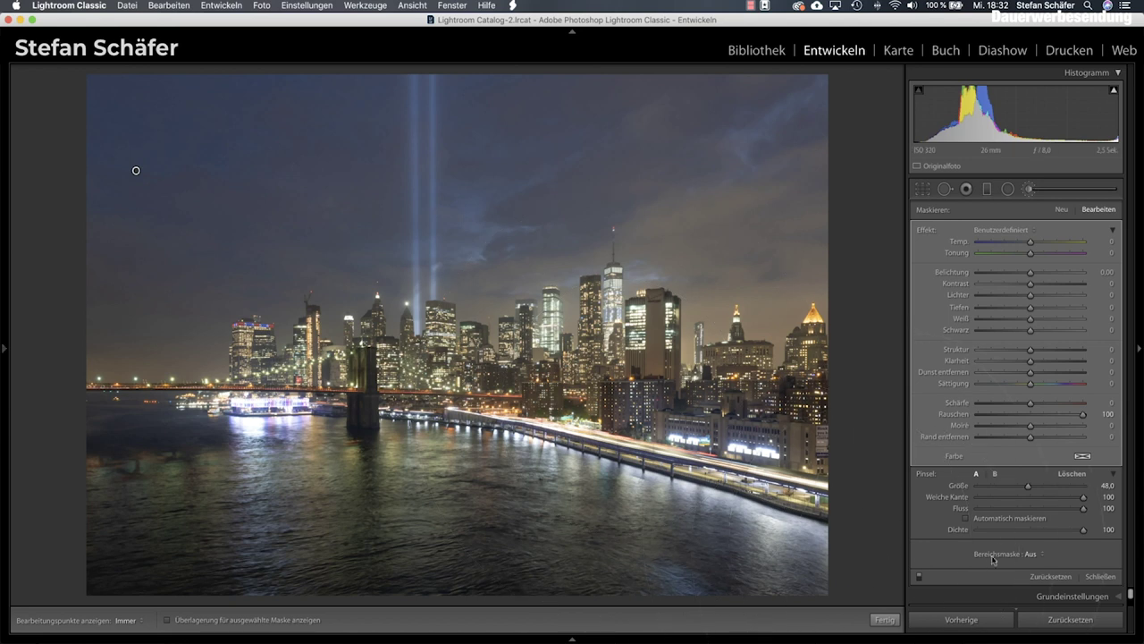
# Limit the brush mask to a Luminance range of 0/50, excluding the bright city lights
pyautogui.click(1043, 555)
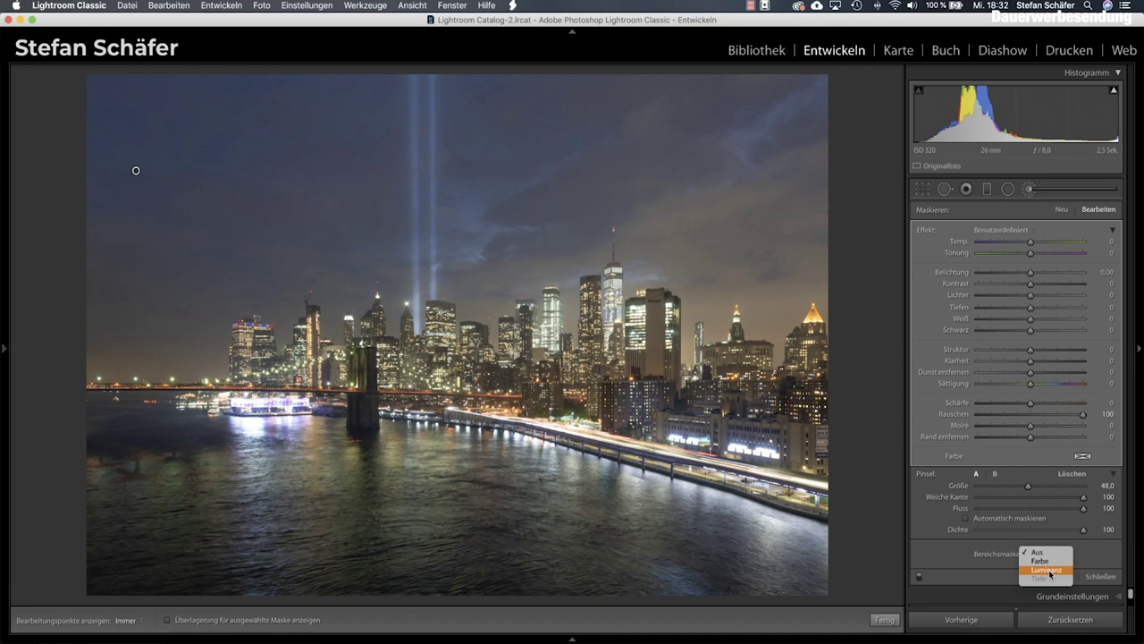
pyautogui.click(1047, 570)
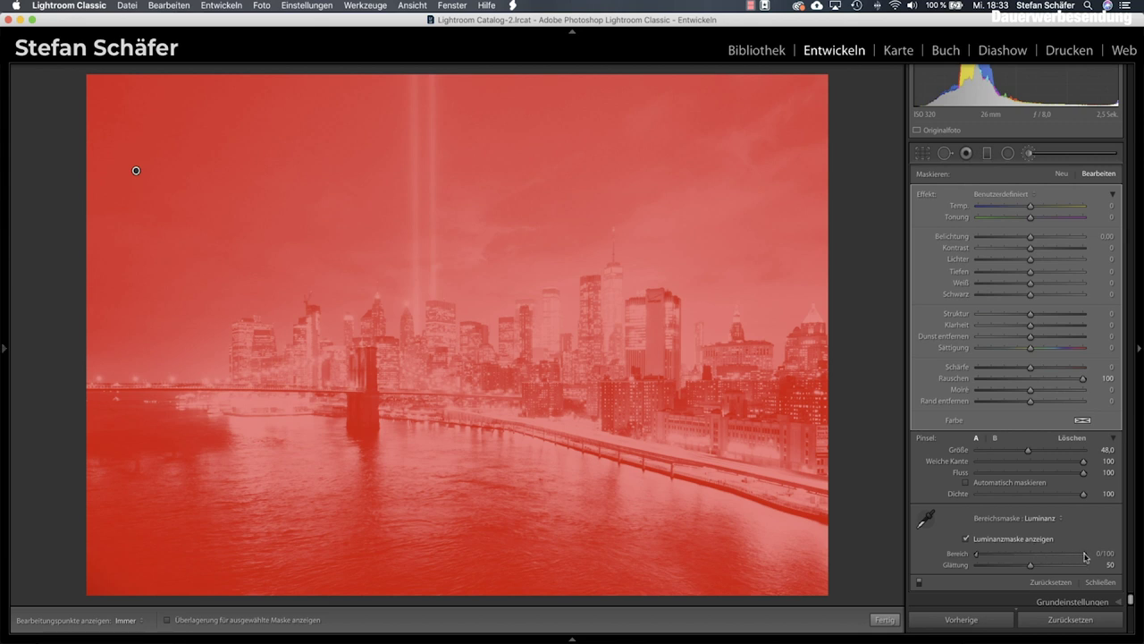
pyautogui.moveTo(1085, 557); pyautogui.dragTo(1035, 558)
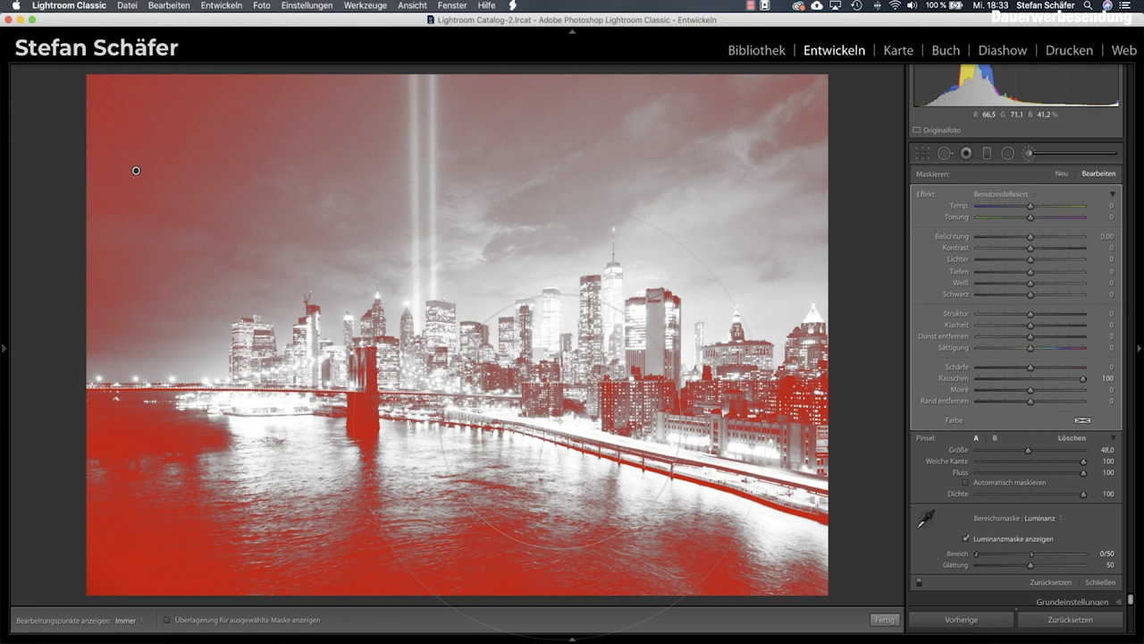
# Close the Adjustment Brush and inspect the city's noise at 1:1
pyautogui.click(883, 620)
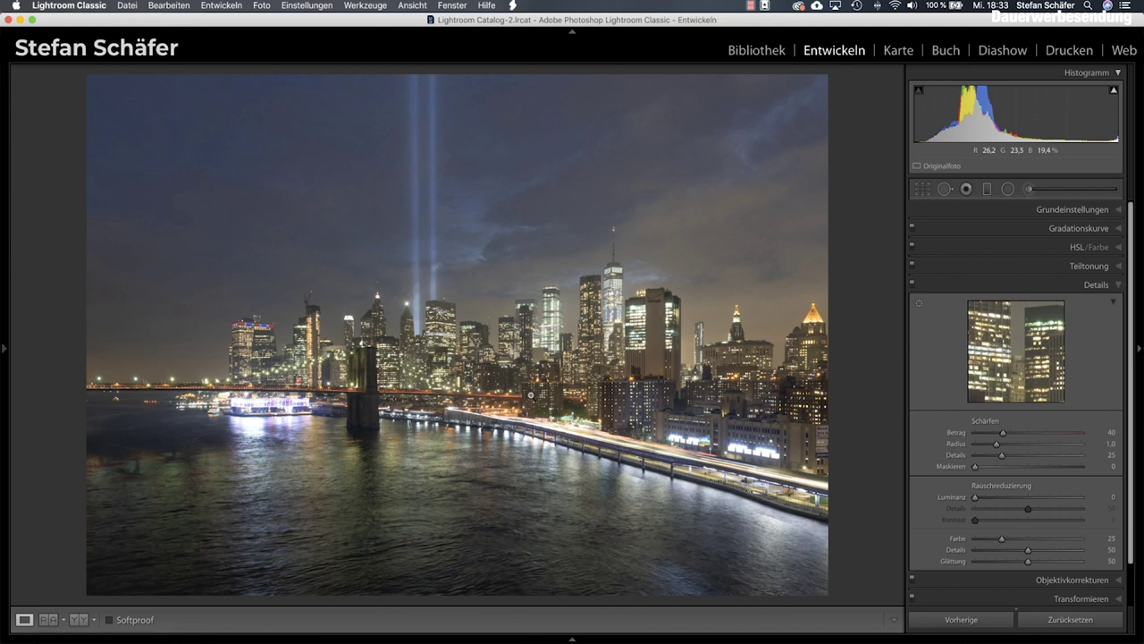
pyautogui.click(547, 387)
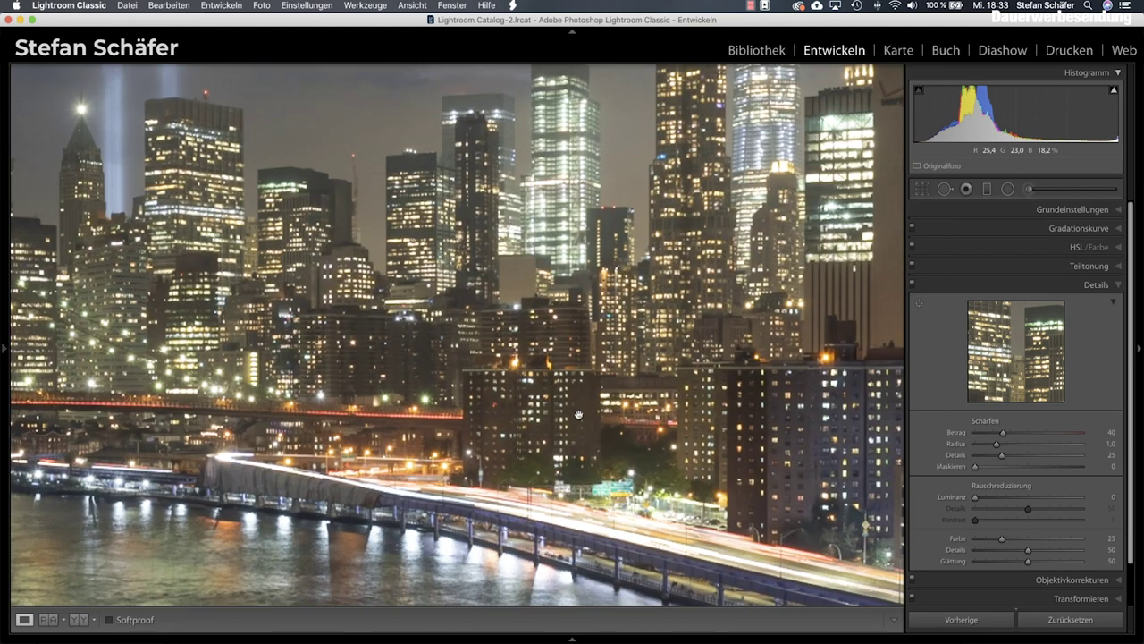
pyautogui.moveTo(640, 343); pyautogui.dragTo(641, 391)
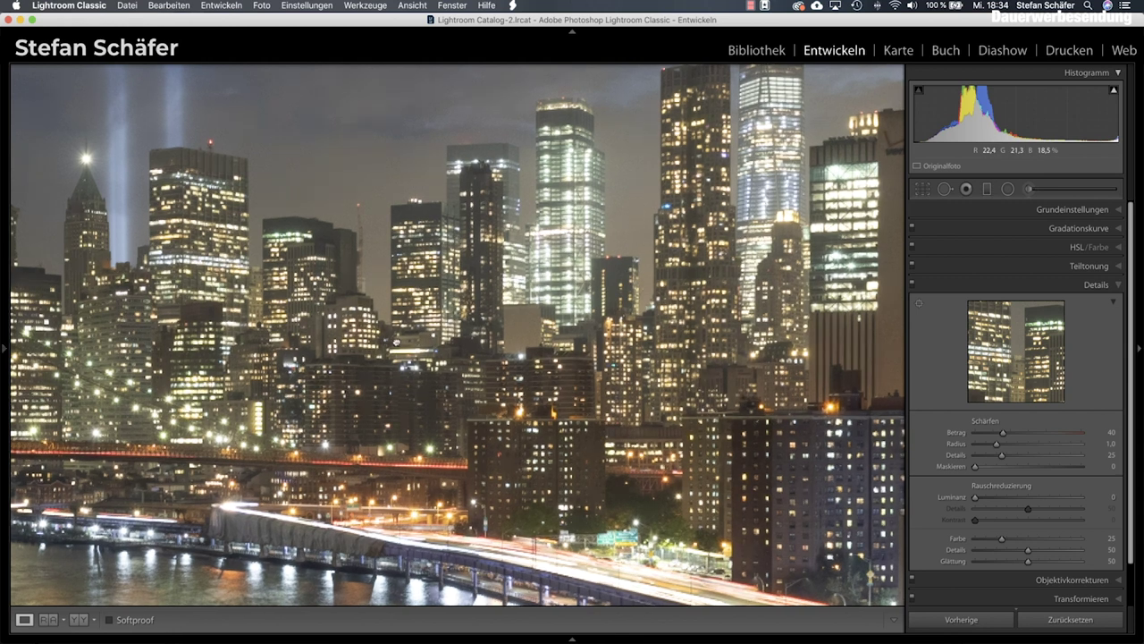
# Inspect the Brooklyn Bridge tower and central skyscrapers close up, then return to the full photo
pyautogui.click(396, 342)
pyautogui.click(230, 404)
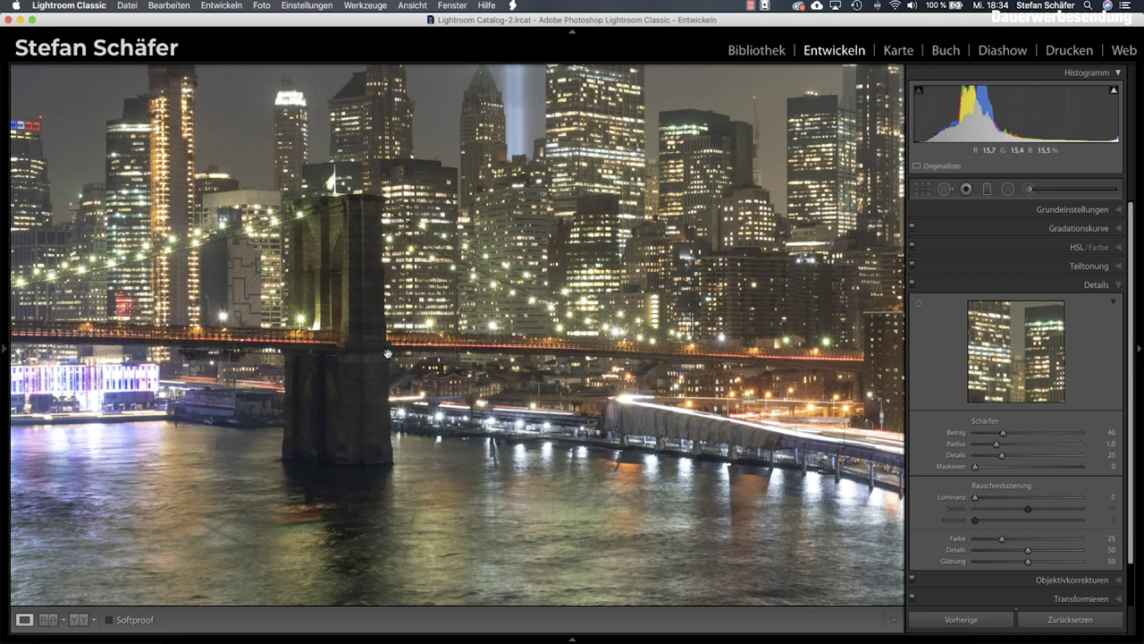
pyautogui.moveTo(387, 353); pyautogui.dragTo(382, 478)
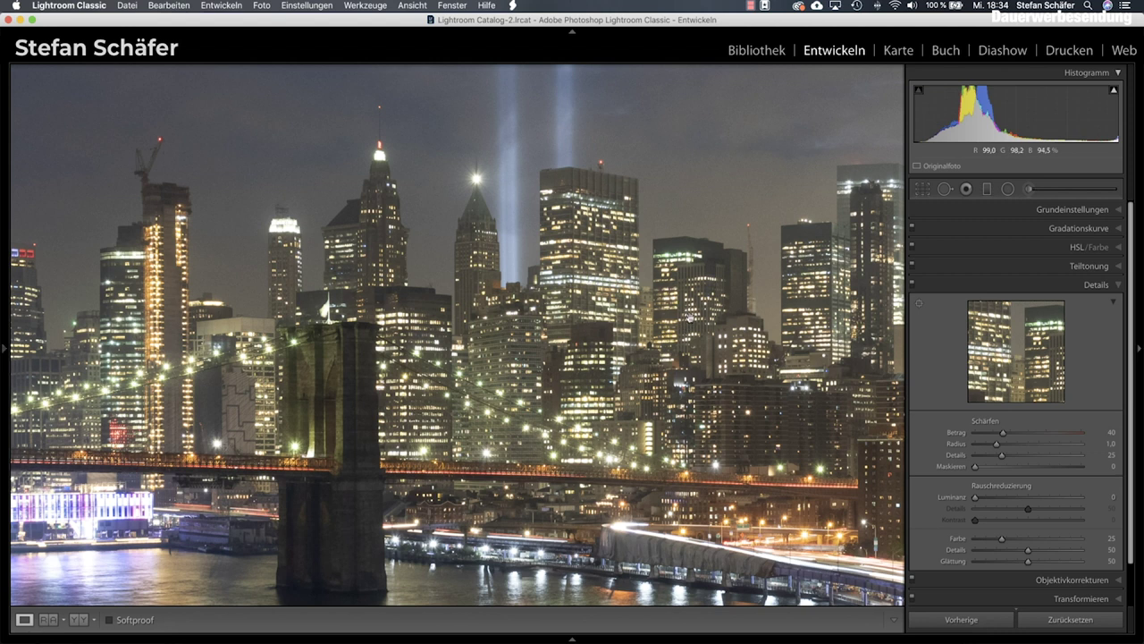
pyautogui.moveTo(775, 363); pyautogui.dragTo(392, 409)
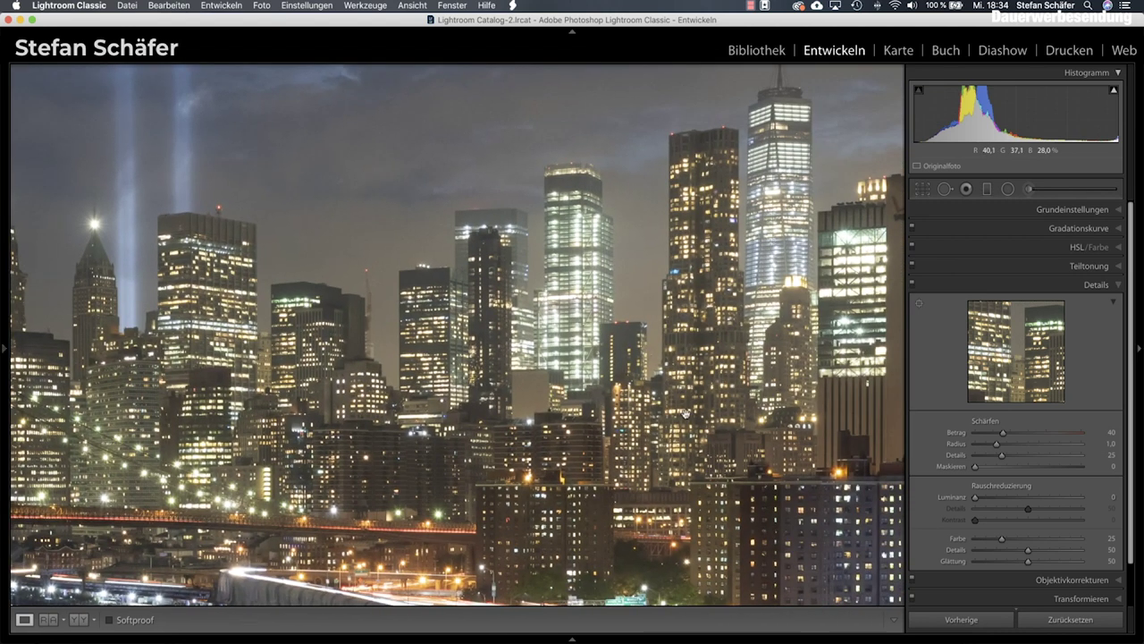
pyautogui.moveTo(735, 365); pyautogui.dragTo(478, 391)
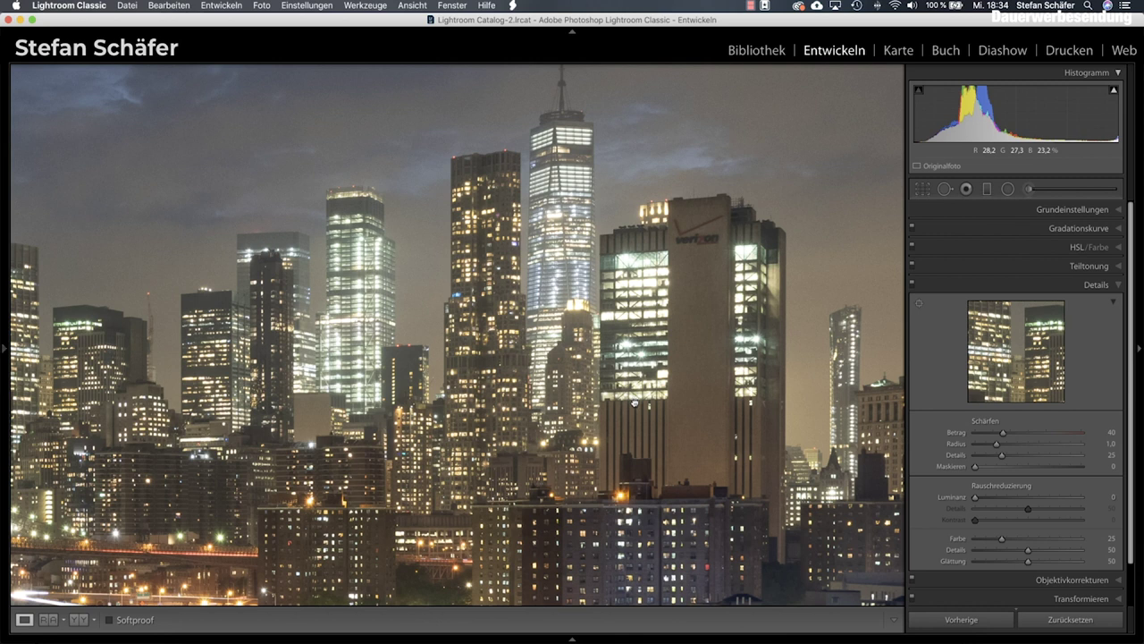
pyautogui.click(633, 404)
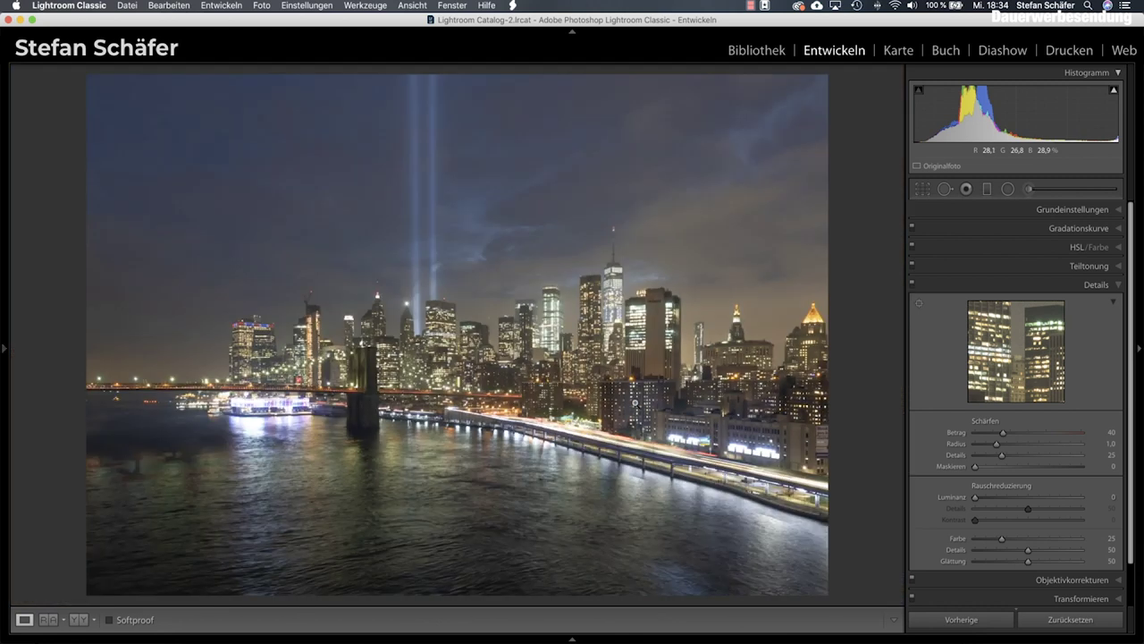